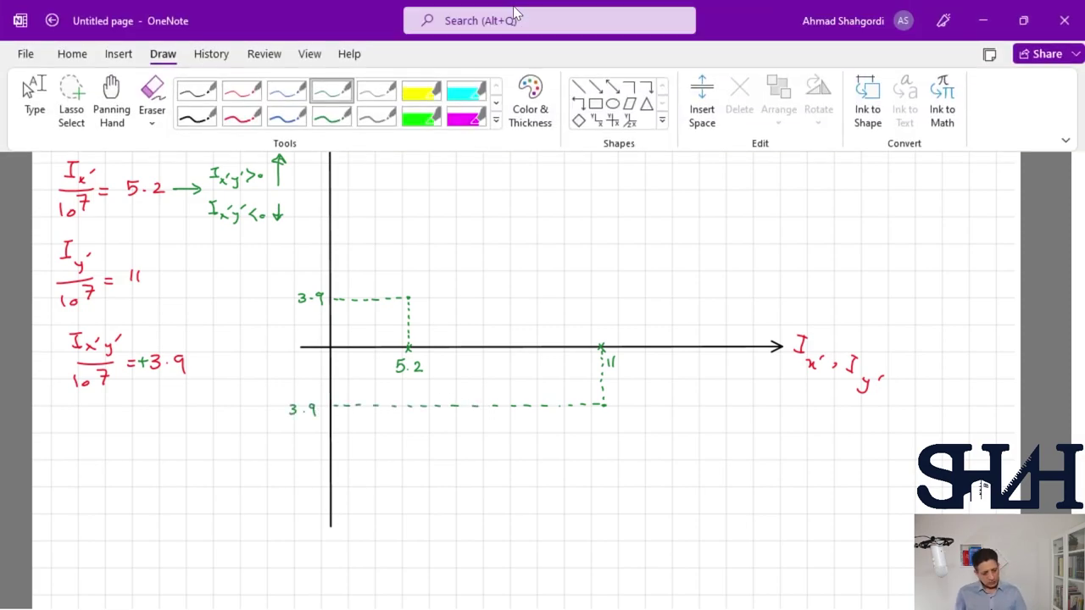
- Join the two points with a green line and write I_ave = (11+5.2)/2 = 8.1, marking 8.1 on the axis
drag(409, 300, 603, 405)
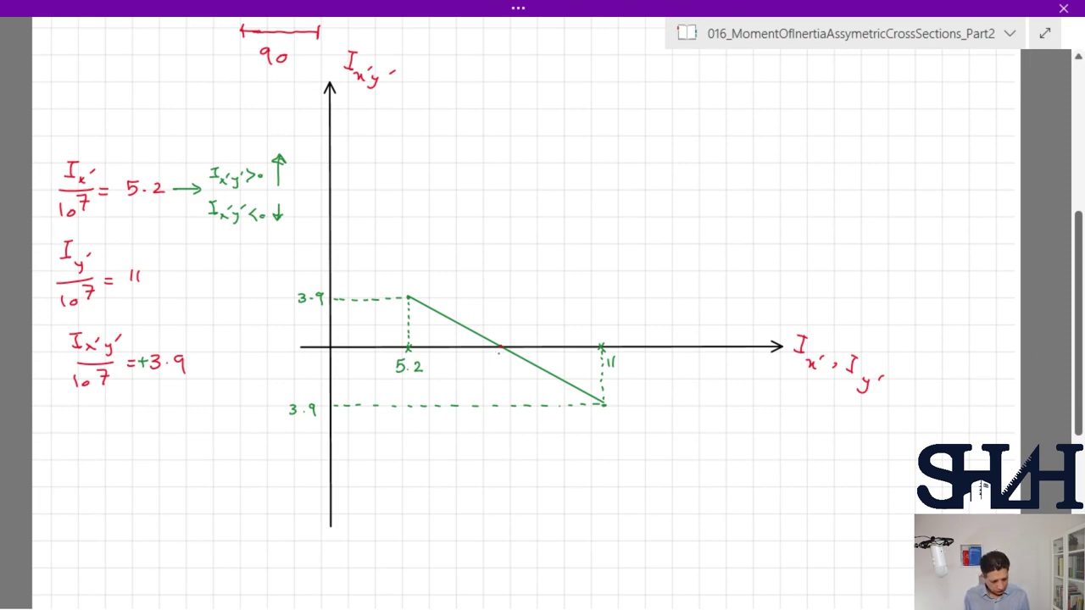
drag(490, 353, 525, 368)
mouse_move(60, 441)
mouse_down()
mouse_move(60, 455)
mouse_move(179, 448)
mouse_move(175, 459)
mouse_up()
mouse_move(132, 466)
mouse_down()
mouse_move(146, 477)
mouse_move(191, 456)
mouse_up()
mouse_move(184, 463)
mouse_down()
mouse_move(203, 450)
mouse_move(223, 462)
mouse_up()
drag(496, 325, 509, 335)
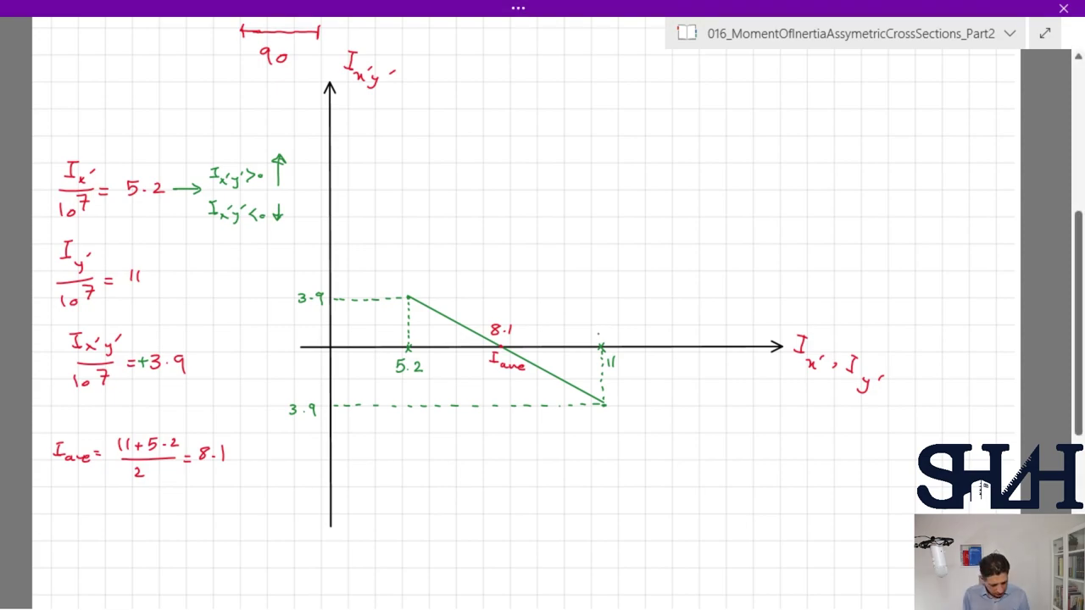
- Add blue dimension arrows labelled 2.9 horizontally and 3.9 vertically, and label the sloping line R
mouse_move(582, 338)
mouse_down()
mouse_move(601, 339)
mouse_move(506, 339)
mouse_move(515, 343)
mouse_up()
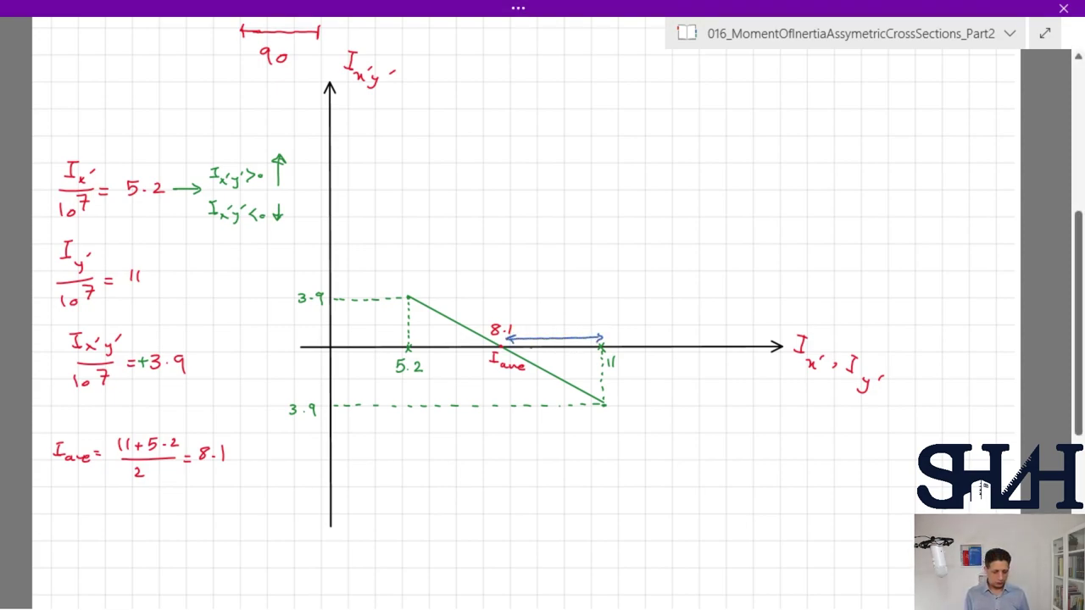
drag(534, 323, 561, 334)
click(549, 329)
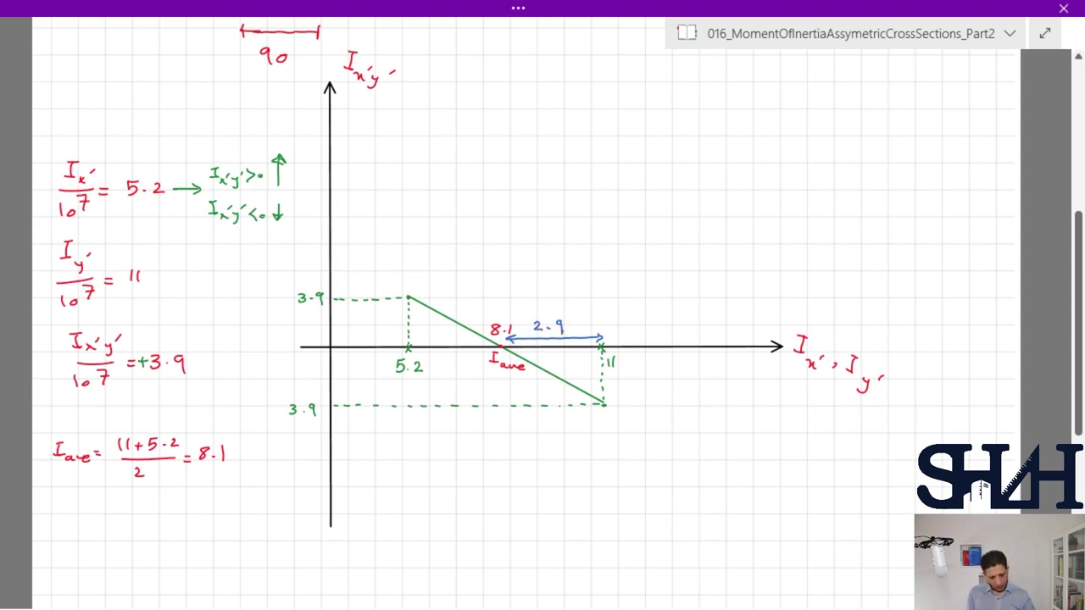
mouse_move(621, 356)
mouse_down()
mouse_move(627, 405)
mouse_move(633, 385)
mouse_move(652, 389)
mouse_up()
click(643, 384)
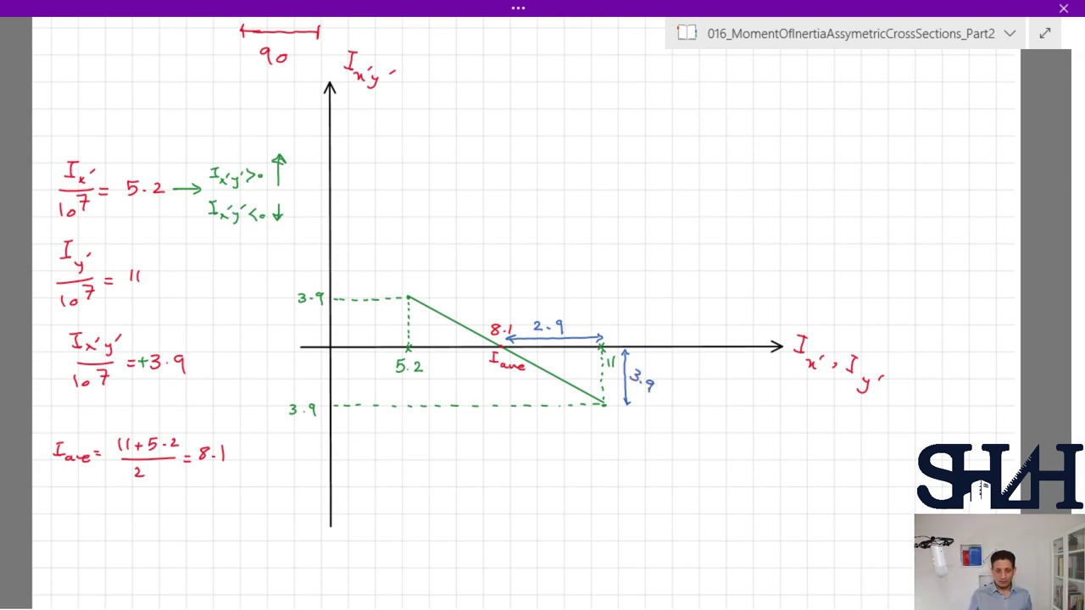
mouse_move(536, 376)
mouse_down()
mouse_move(535, 390)
mouse_move(548, 392)
mouse_up()
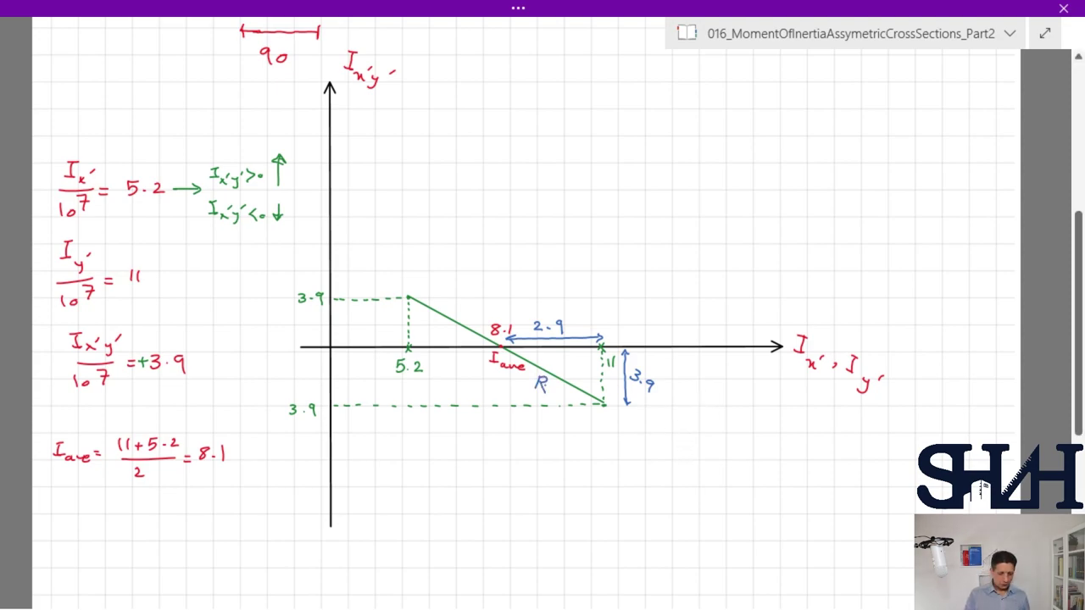
- Write R = √(2.9² + 3.9²) = 4.86 at bottom left and draw the blue circle around the 8.1 centre
mouse_move(51, 536)
mouse_down()
mouse_move(51, 551)
mouse_move(75, 542)
mouse_up()
click(86, 545)
mouse_move(67, 548)
mouse_down()
mouse_move(102, 513)
mouse_move(202, 515)
mouse_up()
click(114, 545)
mouse_move(99, 538)
mouse_down()
mouse_move(127, 546)
mouse_move(134, 525)
mouse_move(153, 544)
mouse_up()
mouse_move(148, 538)
mouse_down()
mouse_move(147, 550)
mouse_move(176, 551)
mouse_move(194, 532)
mouse_move(219, 539)
mouse_up()
click(169, 547)
drag(211, 544, 221, 544)
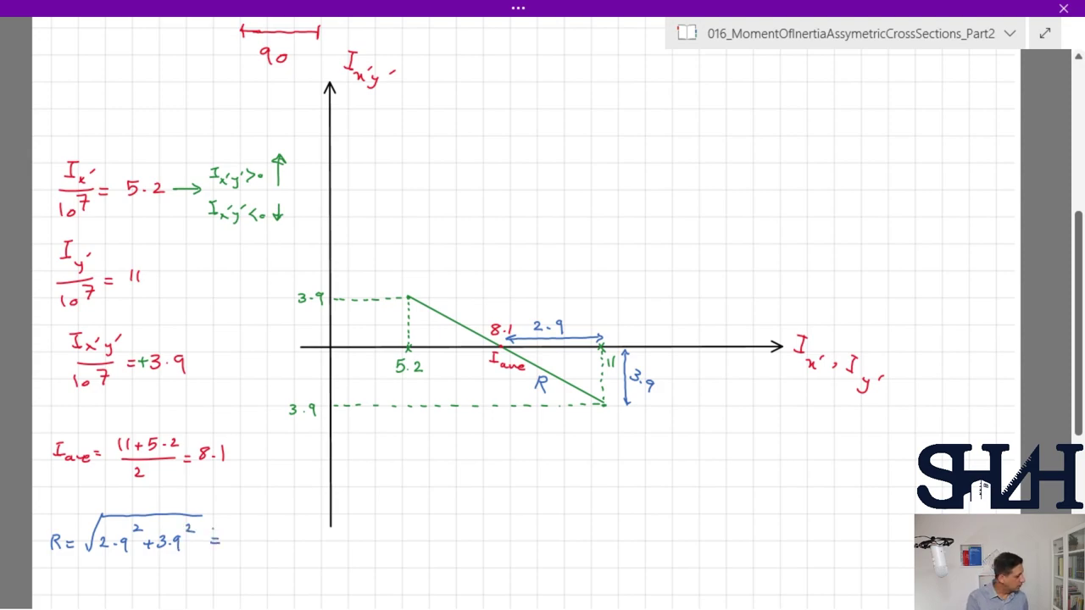
drag(233, 527, 241, 537)
mouse_move(238, 528)
mouse_down()
mouse_move(237, 542)
mouse_move(257, 529)
mouse_up()
click(246, 540)
drag(270, 526, 266, 540)
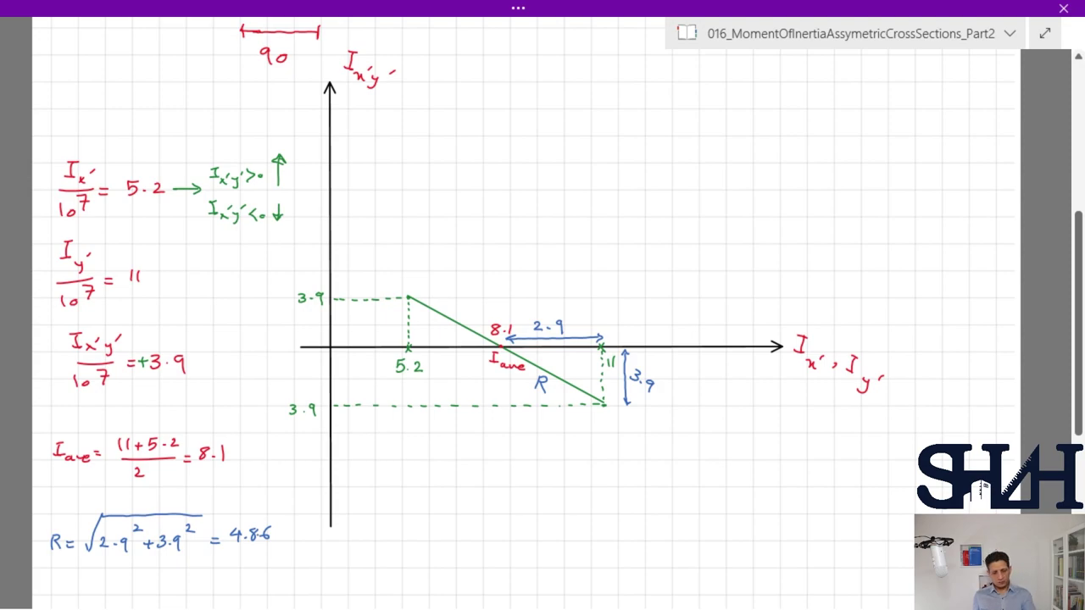
drag(408, 298, 404, 305)
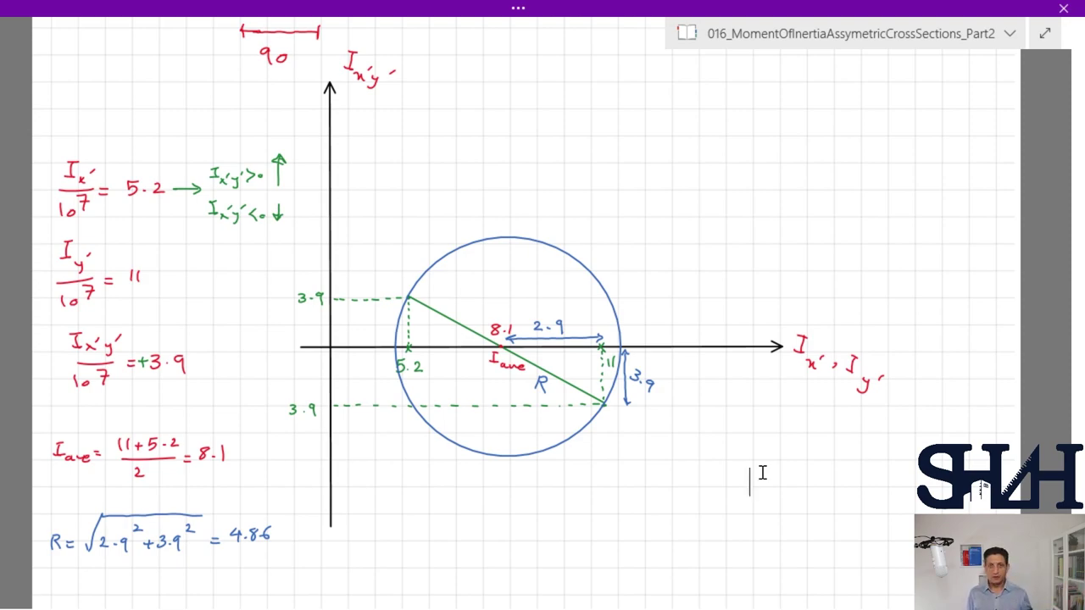
- With the red pen, draw an arrow from the right axis crossing and label it I max
click(518, 7)
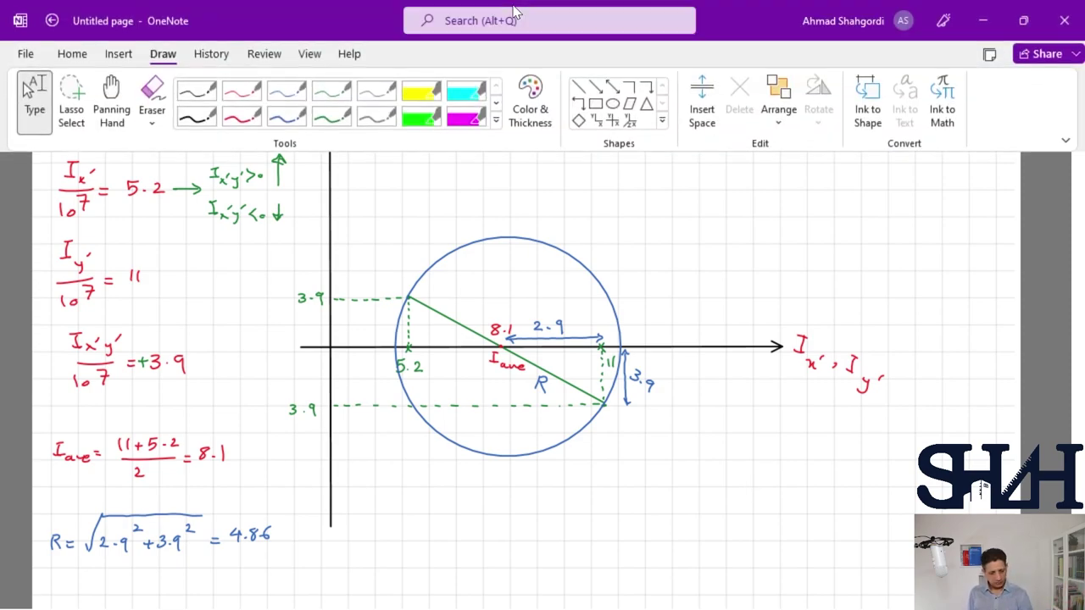
click(240, 91)
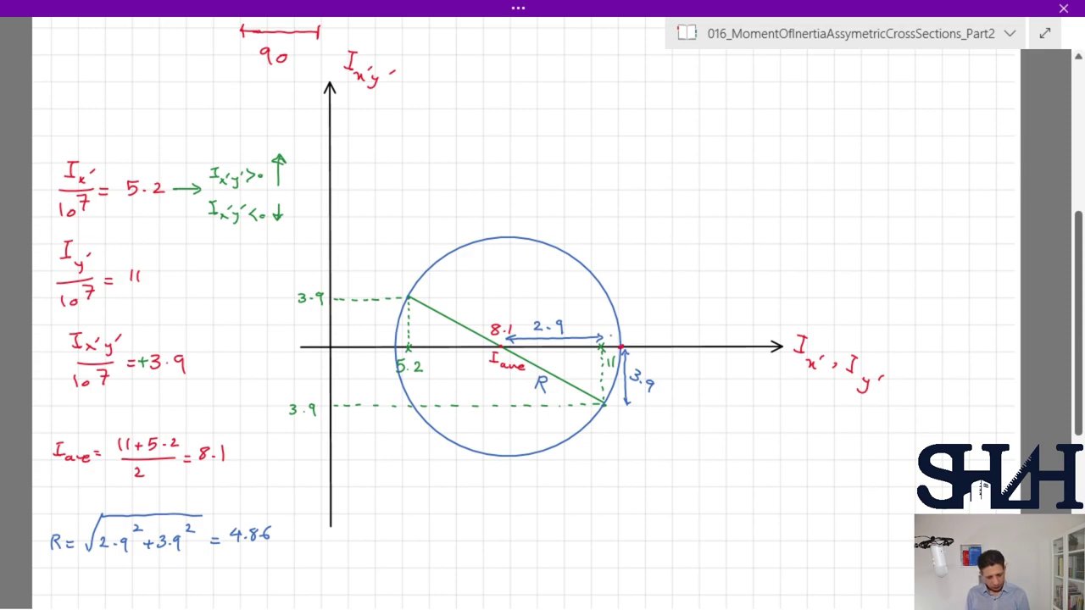
mouse_move(621, 345)
mouse_down()
mouse_move(654, 302)
mouse_move(676, 305)
mouse_up()
mouse_move(666, 299)
mouse_down()
mouse_move(668, 312)
mouse_move(698, 281)
mouse_up()
drag(700, 301, 712, 309)
drag(719, 305, 727, 313)
drag(730, 309, 737, 318)
drag(737, 308, 730, 318)
- Draw a red arrow from the left axis crossing and label it I min
drag(394, 346, 301, 329)
drag(300, 331, 312, 336)
drag(261, 311, 273, 310)
mouse_move(267, 311)
mouse_down()
mouse_move(265, 327)
mouse_move(282, 337)
mouse_up()
drag(283, 332, 290, 337)
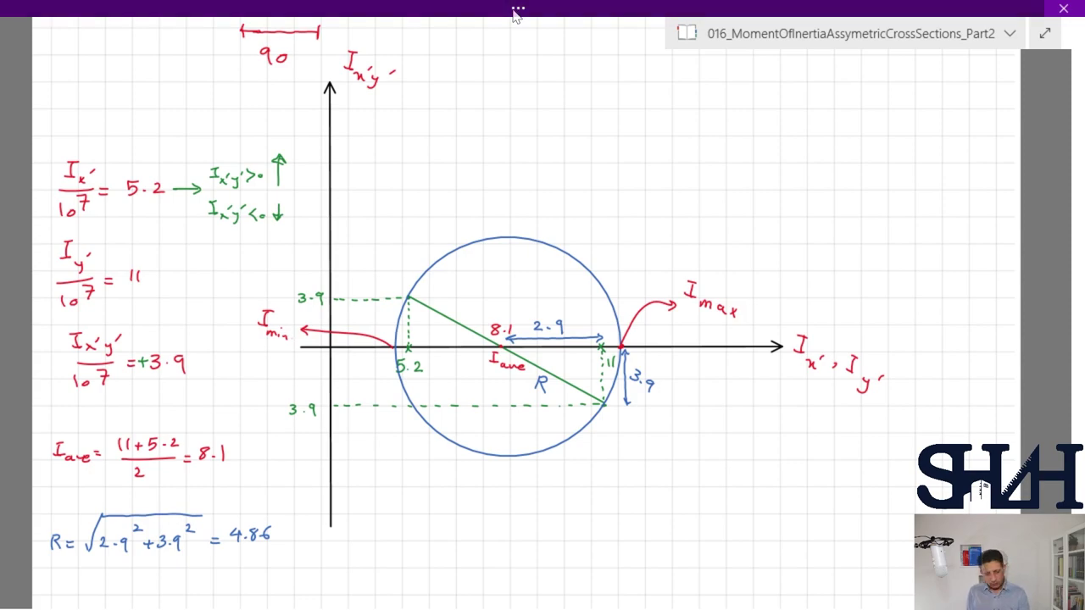
scroll(523, 306, down, 3)
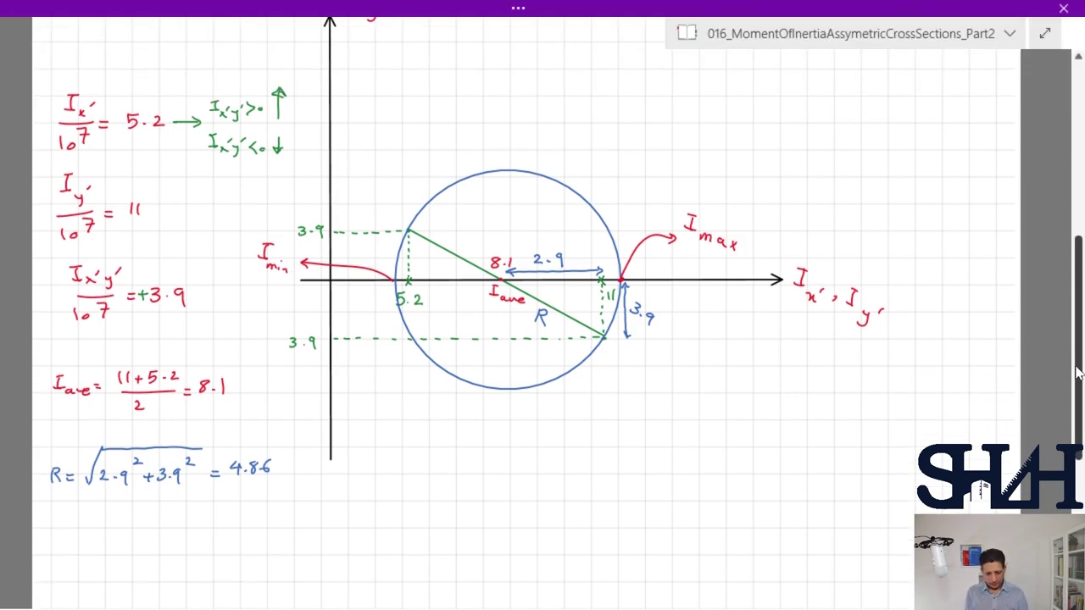
- Start the I_max line below the radius: I_max = I_ave + R = 8.1
drag(80, 476, 79, 496)
drag(71, 498, 98, 505)
drag(107, 500, 110, 505)
drag(113, 498, 121, 504)
mouse_move(121, 498)
mouse_down()
mouse_move(112, 504)
mouse_move(146, 496)
mouse_up()
drag(133, 490, 144, 491)
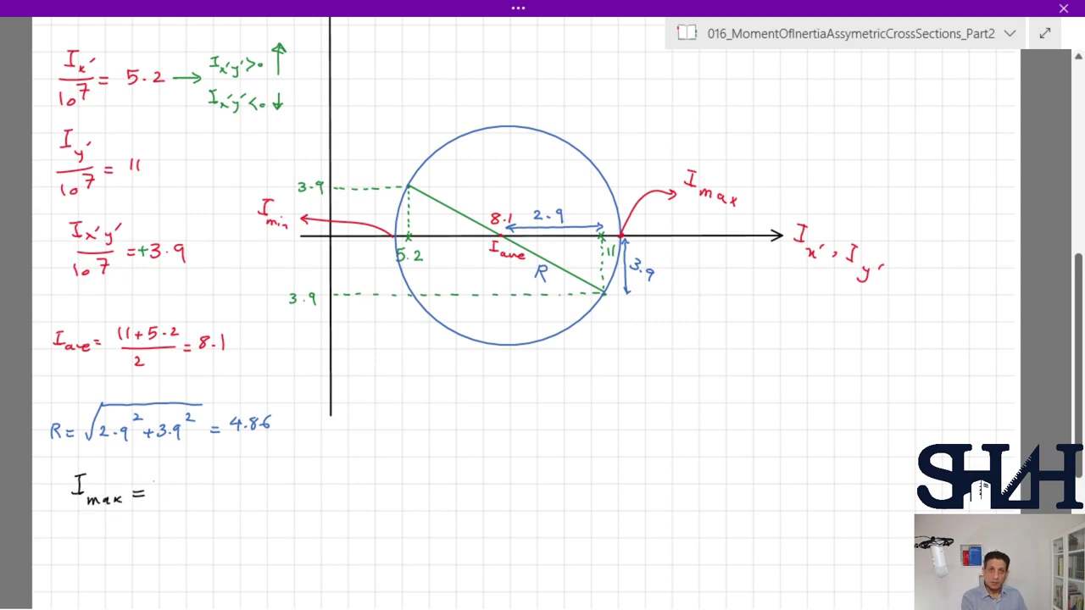
mouse_move(172, 478)
mouse_down()
mouse_move(167, 495)
mouse_move(175, 476)
mouse_up()
drag(161, 494, 210, 500)
drag(216, 492, 222, 496)
drag(235, 478, 245, 495)
drag(260, 493, 272, 482)
mouse_move(298, 478)
mouse_down()
mouse_move(294, 491)
mouse_move(337, 486)
mouse_up()
- Complete the I_max line with + 4.86 = 12.96
mouse_move(331, 481)
mouse_down()
mouse_move(331, 493)
mouse_move(356, 488)
mouse_up()
click(360, 491)
mouse_move(353, 479)
mouse_down()
mouse_move(352, 493)
mouse_move(374, 480)
mouse_move(410, 482)
mouse_up()
drag(400, 489, 437, 492)
click(445, 492)
mouse_move(460, 480)
mouse_down()
mouse_move(458, 494)
mouse_move(471, 490)
mouse_up()
mouse_move(78, 524)
mouse_down()
mouse_move(77, 537)
mouse_move(84, 521)
mouse_up()
- Write I_min = I_ave − R = 8.1 on the next line
drag(88, 540, 121, 543)
drag(128, 535, 136, 536)
mouse_move(128, 541)
mouse_down()
mouse_move(154, 541)
mouse_move(164, 523)
mouse_up()
drag(171, 543, 200, 547)
drag(210, 538, 270, 534)
drag(258, 541, 270, 541)
mouse_move(292, 526)
mouse_down()
mouse_move(283, 540)
mouse_move(349, 536)
mouse_up()
- Finish the I_min line with − 4.86 = 3.24
mouse_move(345, 528)
mouse_down()
mouse_move(345, 542)
mouse_move(367, 529)
mouse_up()
drag(385, 527, 382, 534)
drag(394, 531, 406, 532)
drag(395, 538, 440, 537)
drag(444, 528, 472, 533)
drag(468, 528, 467, 540)
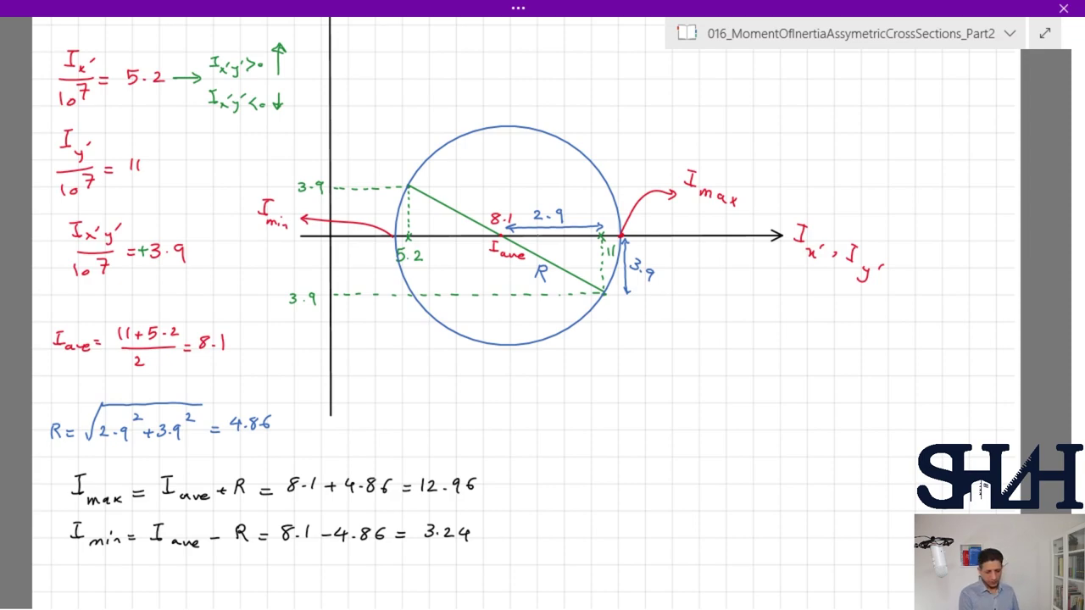
click(983, 34)
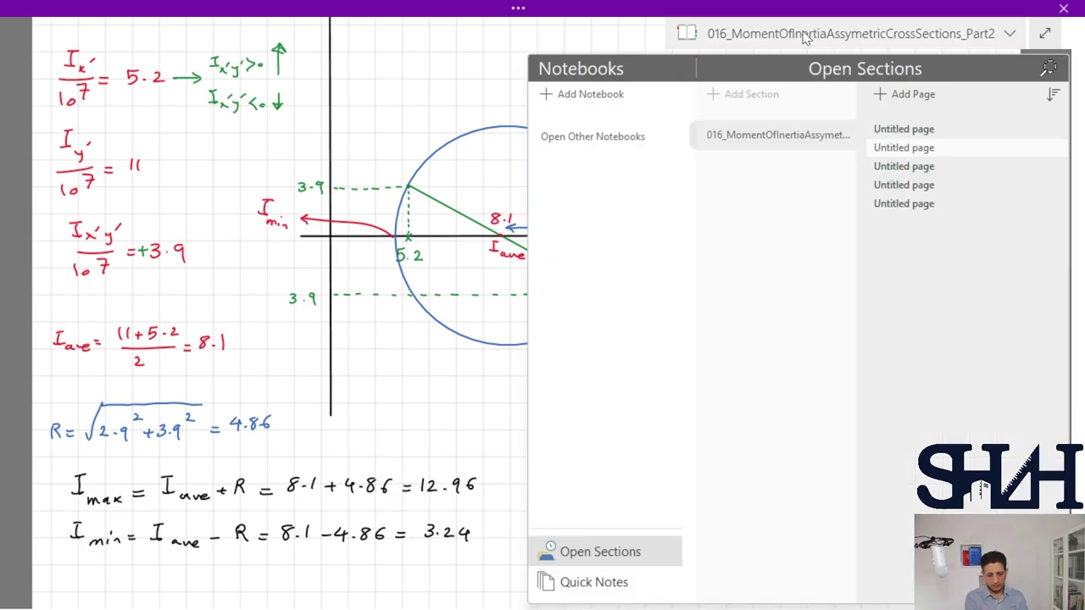
- Mark the 2θ angle at the circle centre and write tan(2θ) = 3.9/2.9 below the circle
click(1045, 33)
mouse_move(527, 239)
mouse_down()
mouse_move(526, 247)
mouse_move(556, 252)
mouse_up()
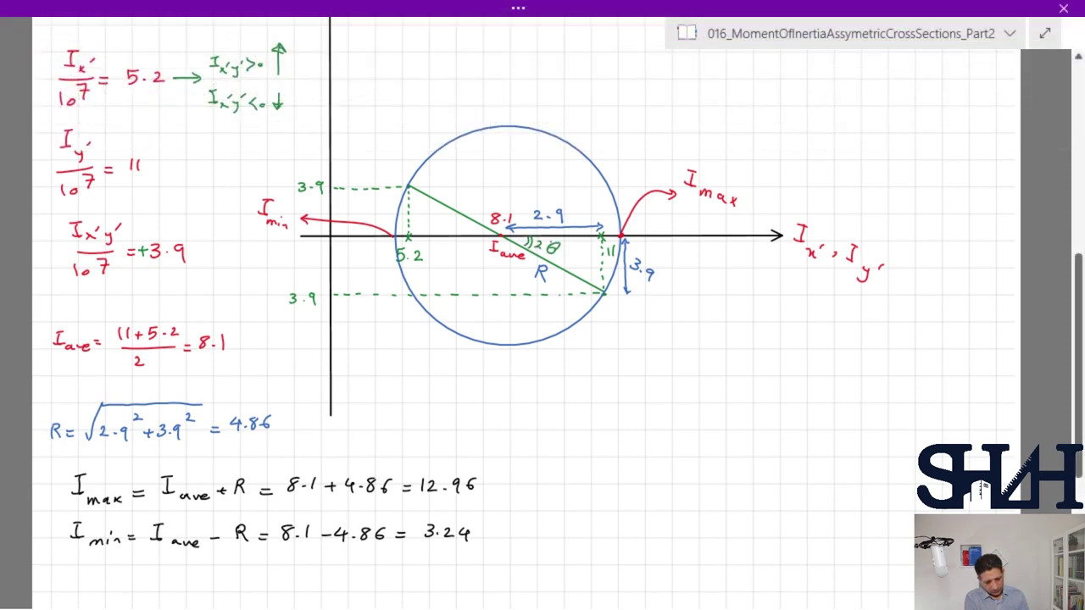
mouse_move(545, 415)
mouse_down()
mouse_move(546, 431)
mouse_move(568, 431)
mouse_up()
click(582, 422)
drag(539, 420, 593, 430)
mouse_move(598, 419)
mouse_down()
mouse_move(603, 430)
mouse_move(576, 433)
mouse_up()
drag(608, 415, 611, 432)
drag(627, 422, 638, 422)
mouse_move(627, 427)
mouse_down()
mouse_move(686, 410)
mouse_move(694, 420)
mouse_up()
click(676, 417)
mouse_move(664, 430)
mouse_down()
mouse_move(707, 430)
mouse_move(676, 448)
mouse_move(695, 451)
mouse_up()
click(681, 446)
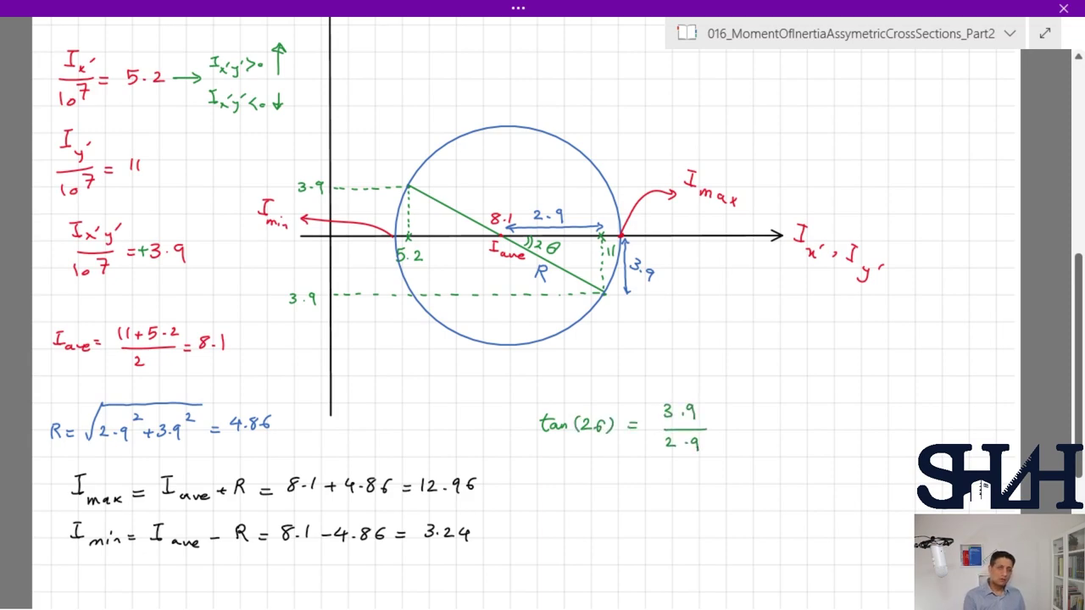
- Annotate the 3.9 numerator with an arrow as Ix'y'
mouse_move(680, 391)
mouse_down()
mouse_move(712, 371)
mouse_move(738, 373)
mouse_move(749, 353)
mouse_up()
drag(752, 368, 753, 376)
drag(766, 363, 778, 381)
drag(788, 361, 785, 369)
- Annotate the 2.9 denominator with an arrow as (Ix' + Iy')/2
drag(683, 461, 719, 485)
drag(713, 470, 739, 485)
drag(739, 477, 730, 486)
drag(745, 472, 765, 480)
drag(760, 477, 759, 488)
drag(775, 471, 788, 485)
drag(792, 476, 786, 490)
drag(795, 471, 794, 478)
mouse_move(717, 499)
mouse_down()
mouse_move(795, 497)
mouse_move(746, 514)
mouse_up()
- Conclude the tan equation with => 2θ = 53.36°
drag(739, 427, 749, 427)
drag(754, 424, 811, 428)
drag(817, 417, 828, 422)
drag(839, 423, 849, 423)
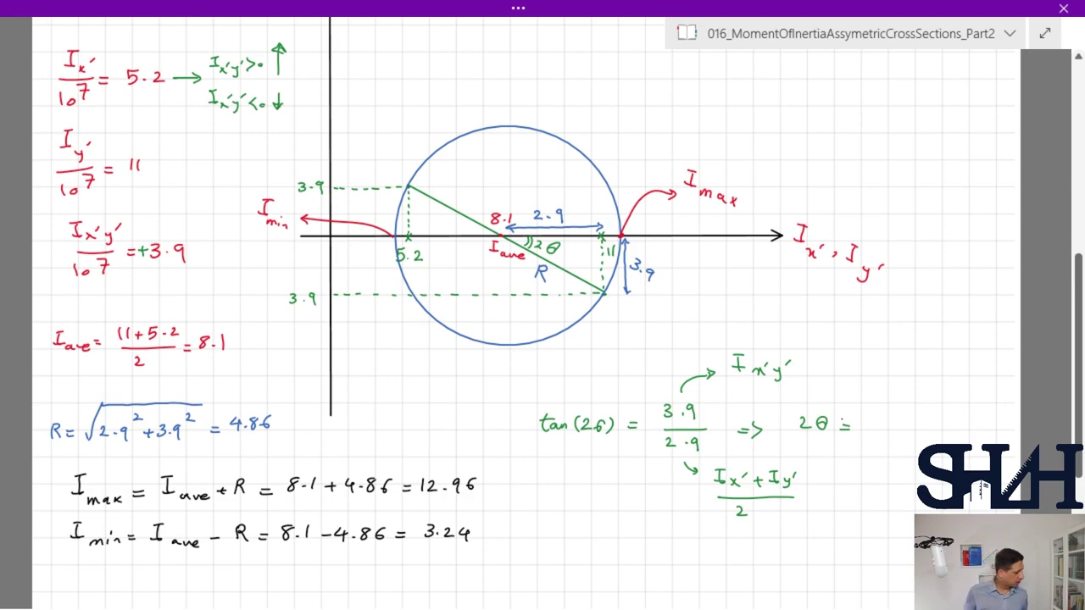
mouse_move(861, 417)
mouse_down()
mouse_move(869, 429)
mouse_move(873, 418)
mouse_up()
click(896, 429)
mouse_move(880, 419)
mouse_down()
mouse_move(881, 433)
mouse_move(906, 430)
mouse_up()
drag(927, 415, 924, 422)
drag(934, 412, 937, 417)
scroll(543, 305, down, 3)
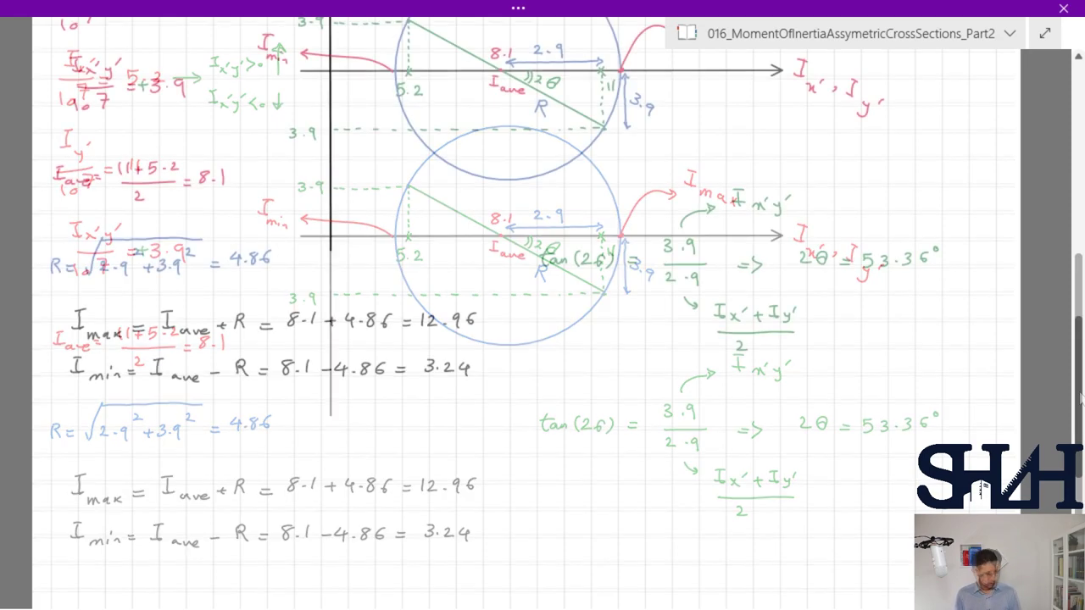
- Write θ = 53.36°/2 = 26.7° in green below the tan equation
drag(579, 375, 578, 389)
drag(572, 383, 599, 379)
click(624, 379)
mouse_move(588, 387)
mouse_down()
mouse_move(622, 383)
mouse_move(632, 368)
mouse_up()
mouse_move(638, 369)
mouse_down()
mouse_move(643, 382)
mouse_move(662, 383)
mouse_move(694, 366)
mouse_up()
click(653, 381)
mouse_move(630, 391)
mouse_down()
mouse_move(691, 390)
mouse_move(658, 411)
mouse_up()
drag(706, 385, 716, 384)
drag(706, 392, 749, 392)
click(766, 390)
drag(772, 378, 779, 395)
drag(794, 368, 796, 369)
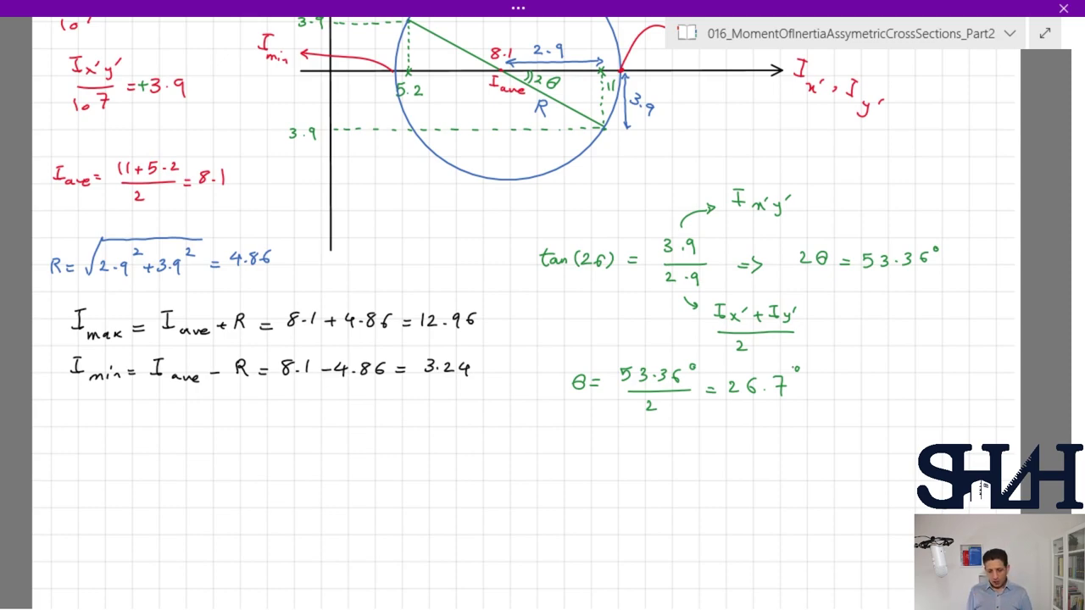
- Scroll back up and switch to the red pen
drag(1080, 343, 1080, 297)
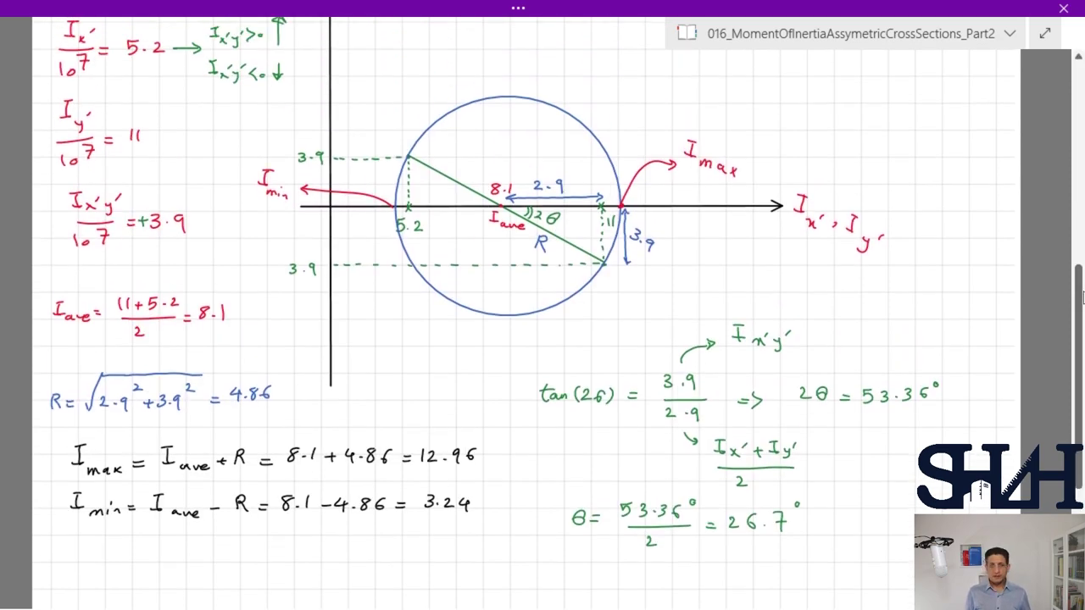
click(518, 8)
click(254, 94)
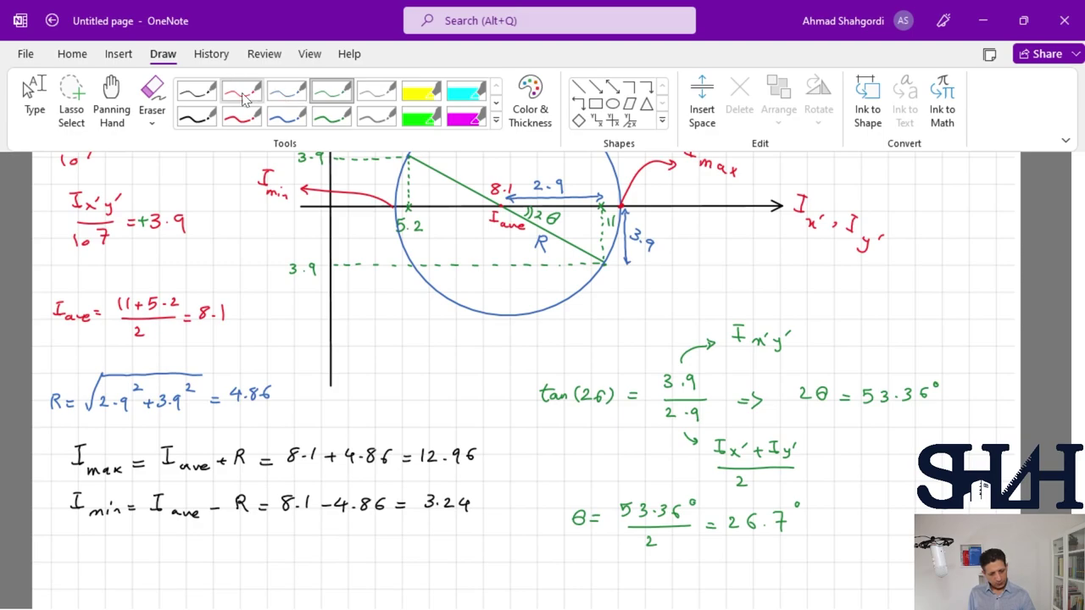
- Draw a red dashed line through the circle's diameter and label it as the current situation
mouse_move(675, 299)
mouse_down()
mouse_move(686, 304)
mouse_move(669, 297)
mouse_up()
drag(636, 280, 648, 286)
drag(617, 269, 625, 276)
drag(394, 145, 404, 151)
drag(378, 137, 387, 143)
drag(360, 126, 371, 134)
mouse_move(337, 112)
mouse_down()
mouse_move(347, 119)
mouse_move(339, 94)
mouse_up()
mouse_move(349, 107)
mouse_down()
mouse_move(395, 128)
mouse_move(351, 126)
mouse_move(382, 153)
mouse_up()
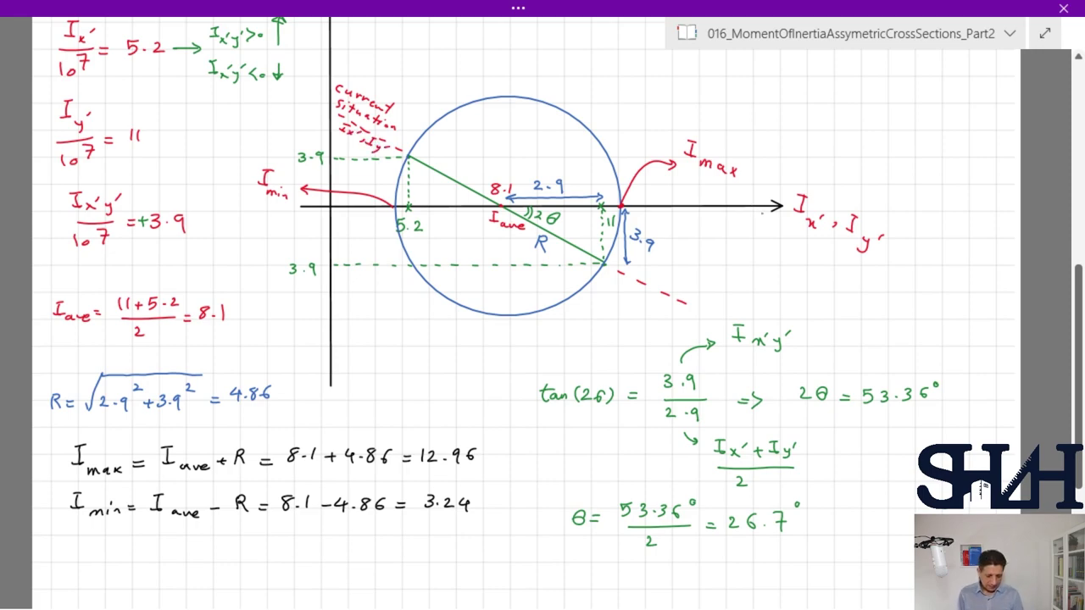
- Draw the dashed principal axis labelled Imax and Imin, with a curved CCW rotation arrow
mouse_move(705, 209)
mouse_down()
mouse_move(507, 207)
mouse_move(733, 226)
mouse_up()
drag(736, 231, 766, 239)
mouse_move(733, 237)
mouse_down()
mouse_move(731, 250)
mouse_move(737, 234)
mouse_move(756, 253)
mouse_up()
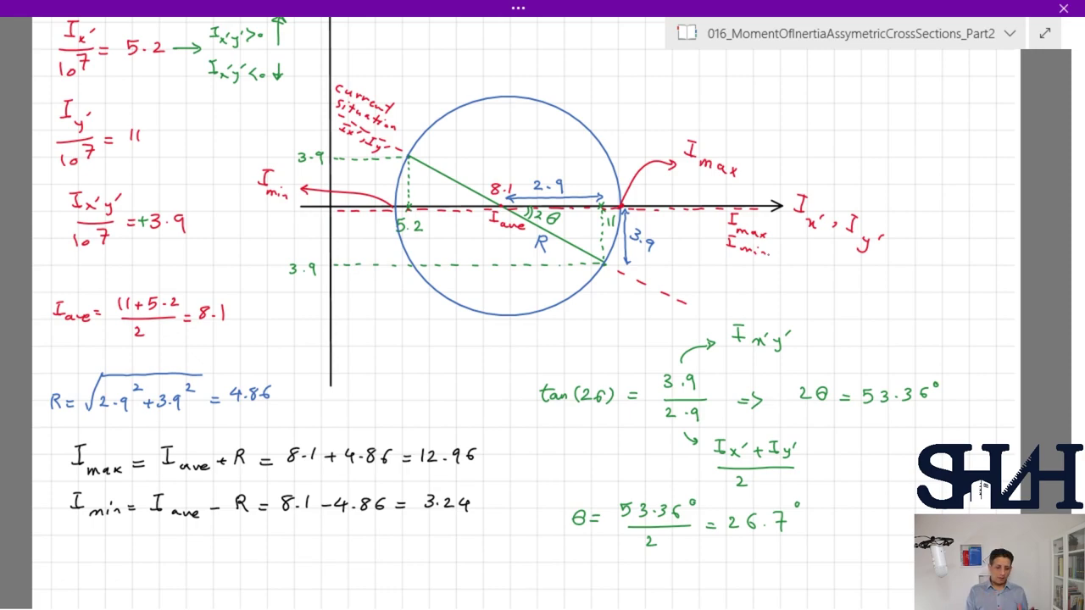
drag(675, 295, 699, 220)
drag(693, 227, 704, 226)
drag(722, 261, 713, 297)
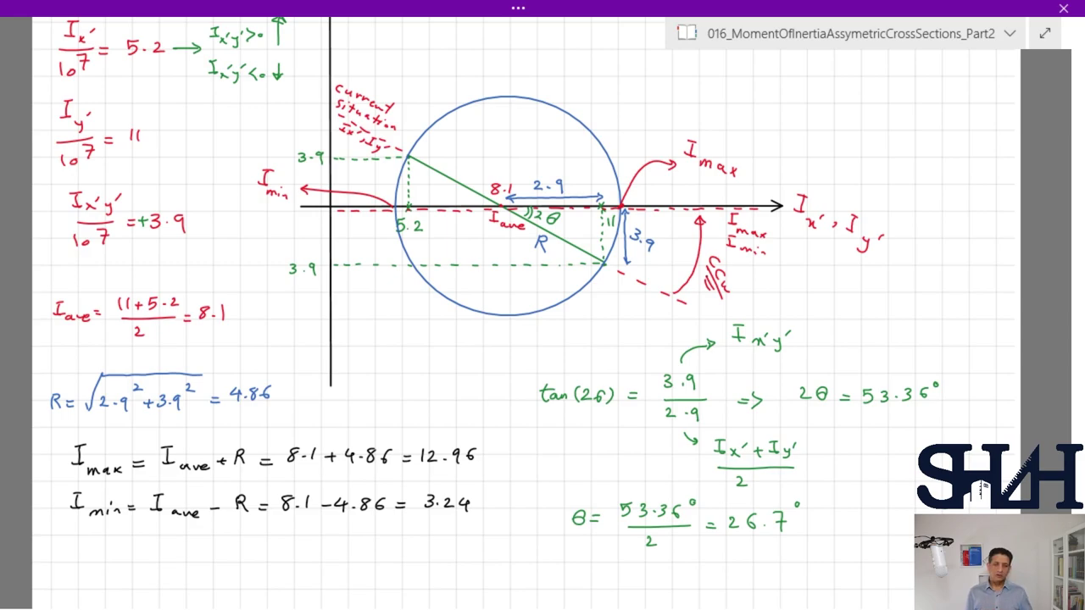
scroll(522, 314, up, 5)
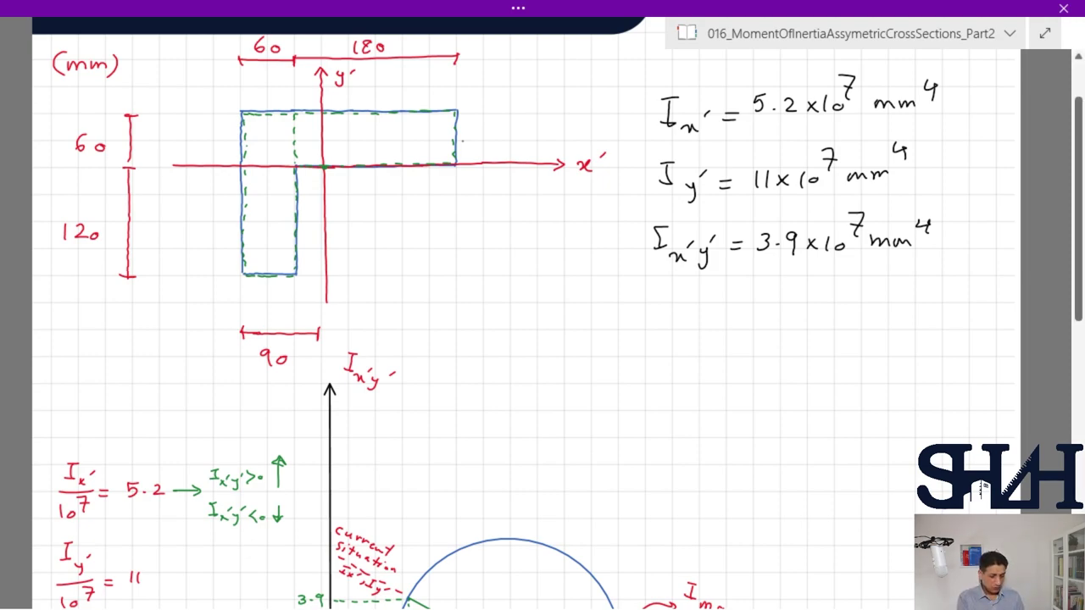
- Draw a green dimension arrow along the top flange and label it 150
mouse_move(445, 190)
mouse_down()
mouse_move(455, 195)
mouse_move(445, 199)
mouse_up()
drag(453, 195, 328, 195)
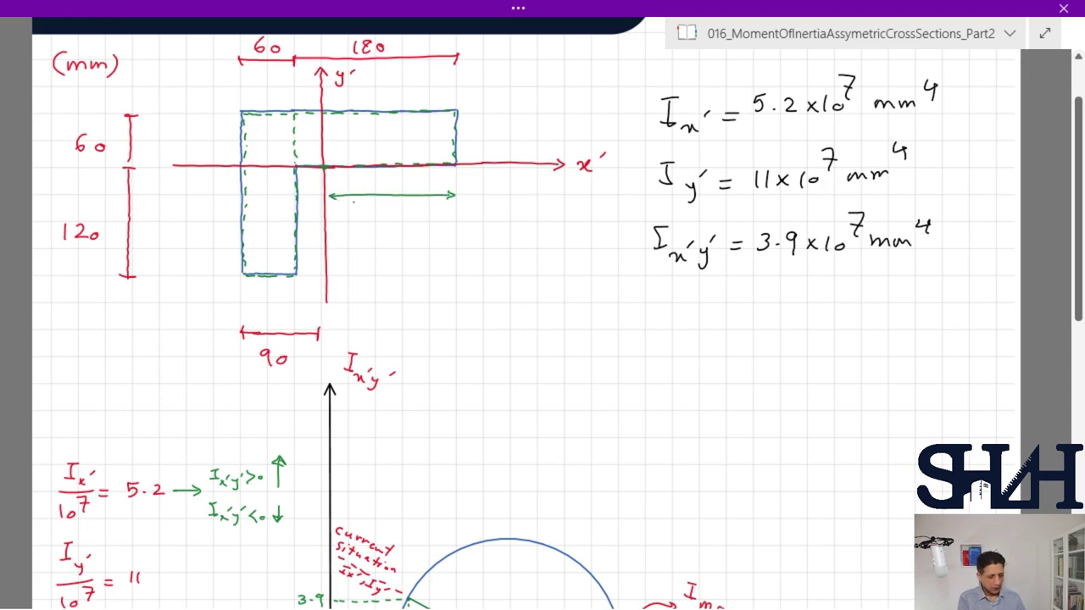
drag(368, 206, 376, 217)
drag(377, 206, 394, 211)
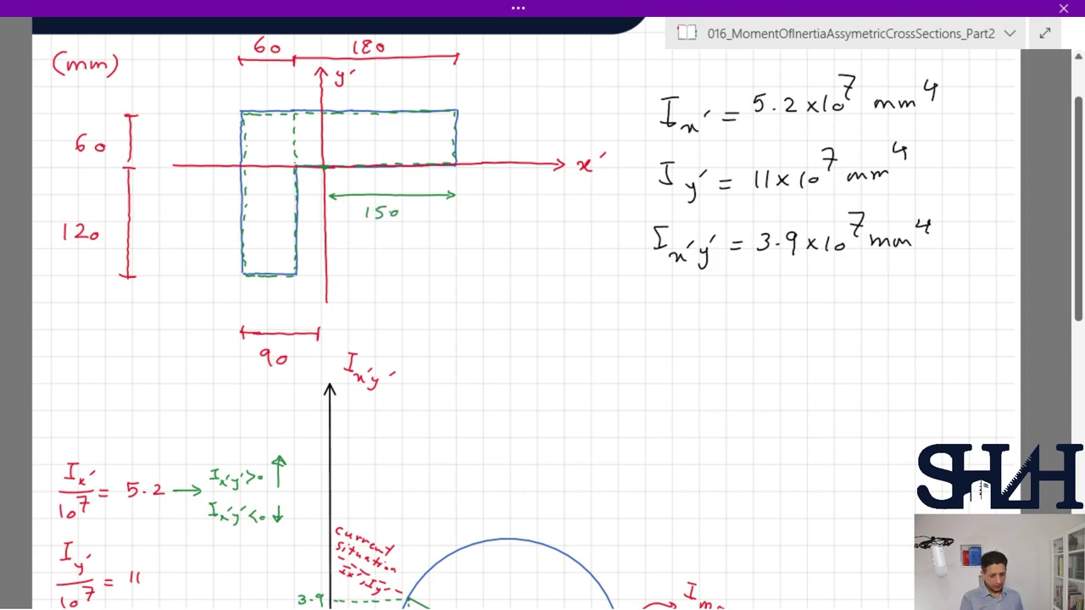
- Add the vertical 60 dimension beside the flange and a dashed diagonal across it
mouse_move(500, 121)
mouse_down()
mouse_move(505, 113)
mouse_move(505, 161)
mouse_up()
drag(500, 154, 505, 161)
mouse_move(524, 124)
mouse_down()
mouse_move(520, 136)
mouse_move(534, 131)
mouse_up()
drag(379, 143, 440, 117)
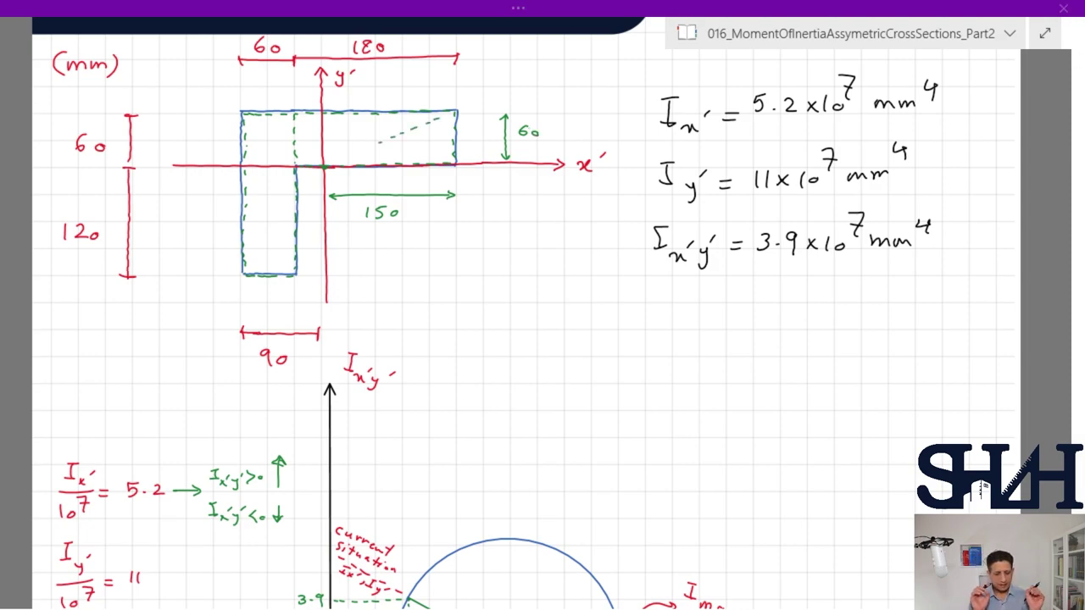
drag(377, 143, 339, 156)
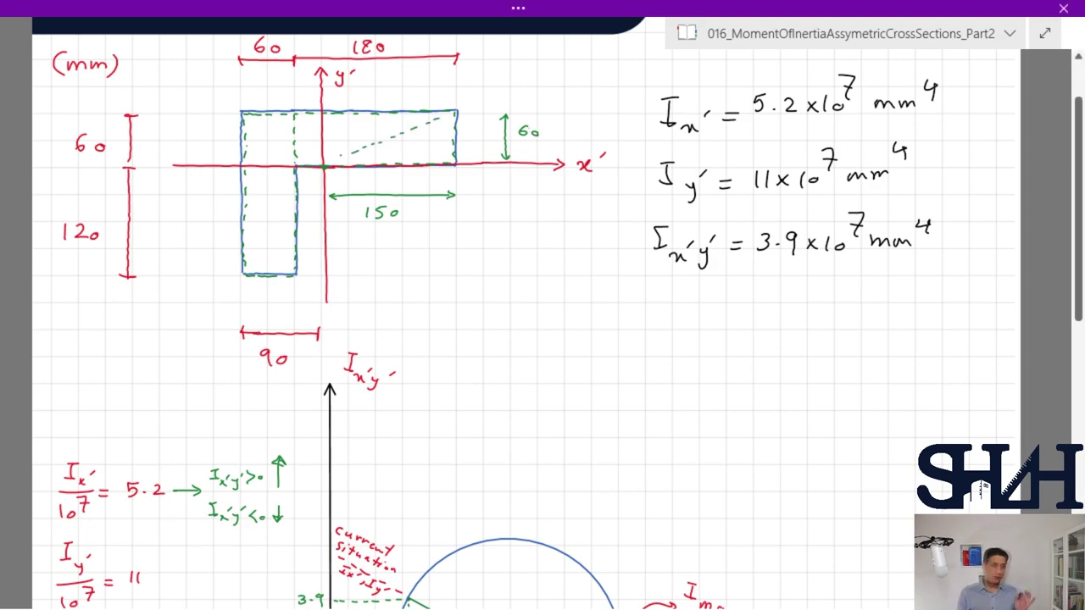
- Write tan⁻¹(60/150) in green beside the sketch
mouse_move(443, 248)
mouse_down()
mouse_move(446, 263)
mouse_move(464, 261)
mouse_move(452, 254)
mouse_up()
mouse_move(475, 244)
mouse_down()
mouse_move(507, 251)
mouse_move(483, 261)
mouse_up()
drag(493, 244, 514, 260)
drag(490, 266, 502, 274)
drag(505, 268, 525, 265)
drag(466, 242, 470, 236)
- Complete the expression with = 21.8°
drag(541, 254, 549, 254)
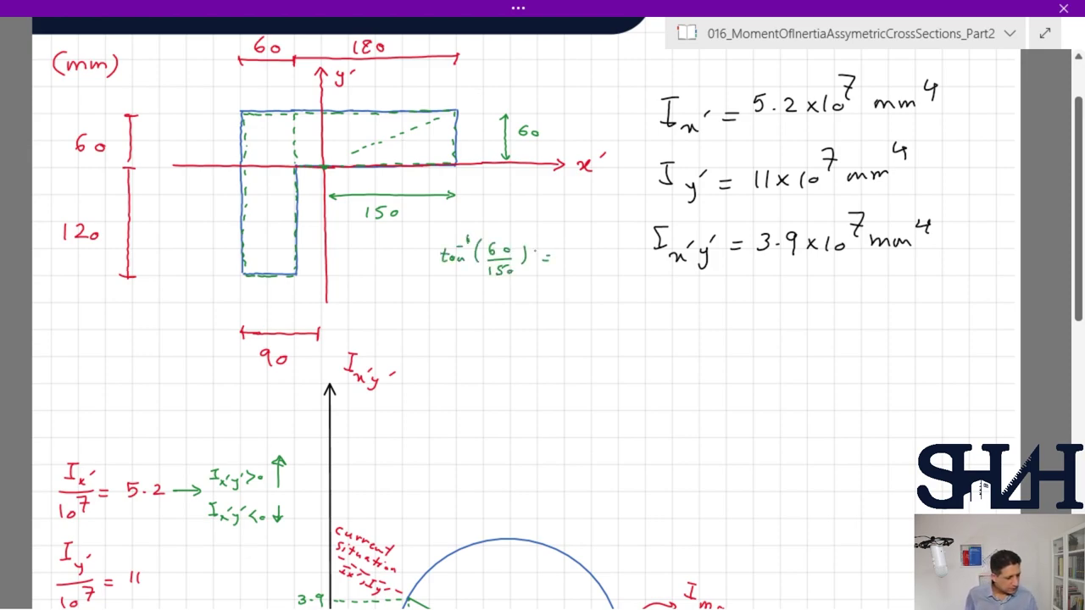
drag(563, 248, 579, 261)
click(587, 259)
drag(600, 249, 598, 260)
drag(612, 241, 611, 246)
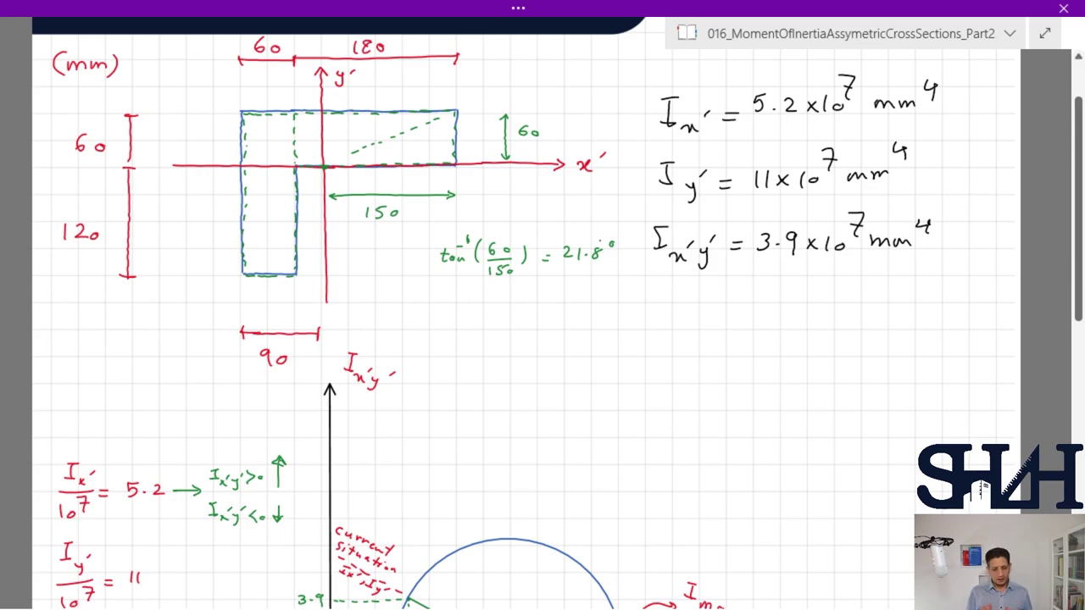
scroll(769, 331, down, 5)
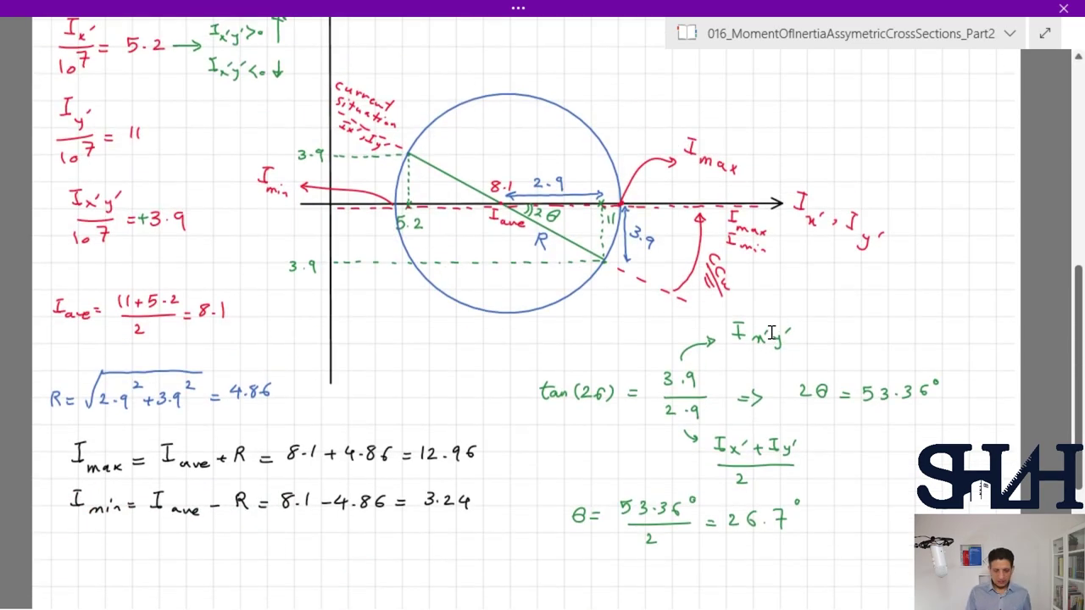
scroll(768, 330, up, 6)
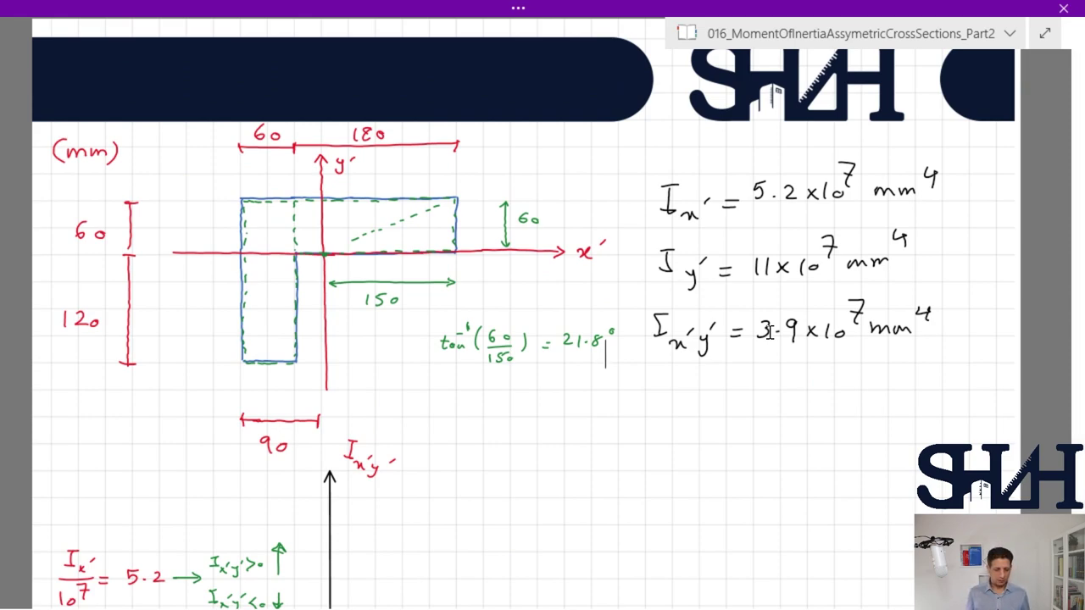
- Erase the dashed diagonal and dimension marks, then draw rotated black axes crossing at the origin
drag(438, 215, 361, 234)
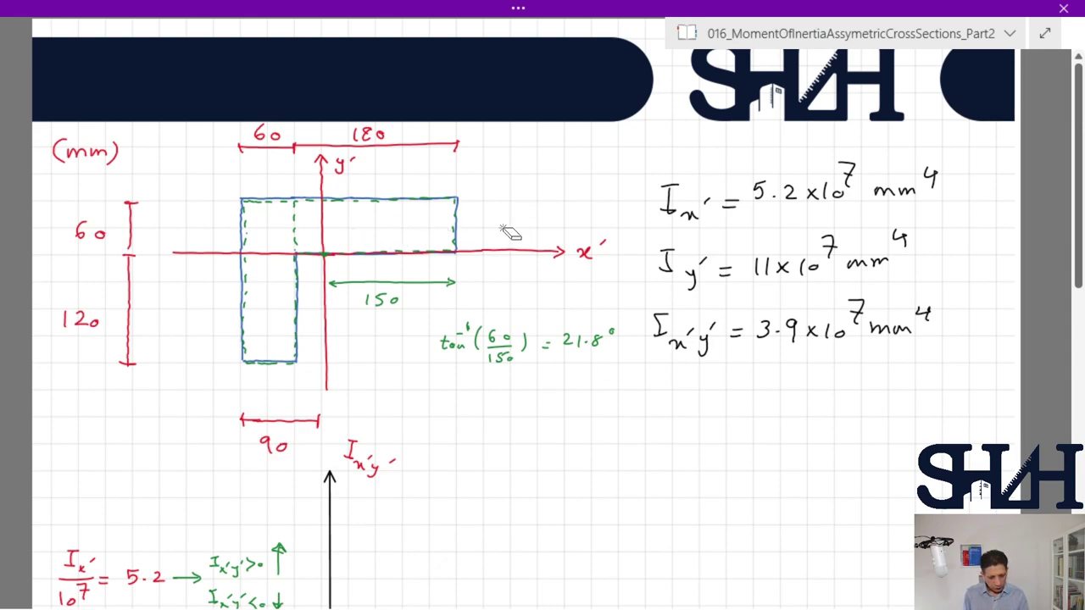
mouse_move(457, 281)
mouse_down()
mouse_move(355, 297)
mouse_move(484, 368)
mouse_move(456, 351)
mouse_move(531, 358)
mouse_move(563, 334)
mouse_move(601, 347)
mouse_up()
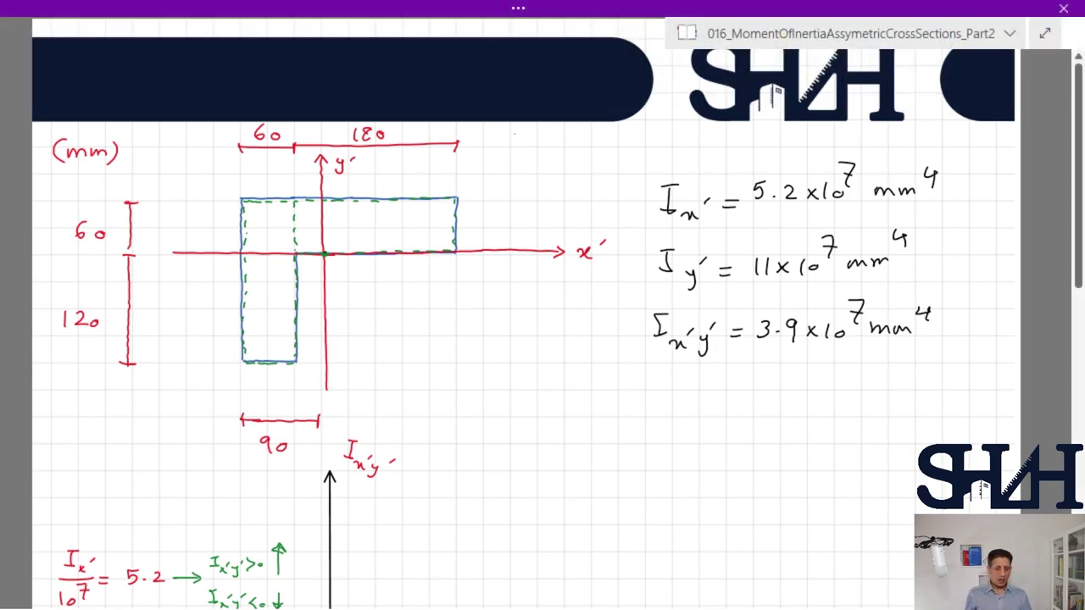
click(613, 88)
drag(166, 139, 529, 399)
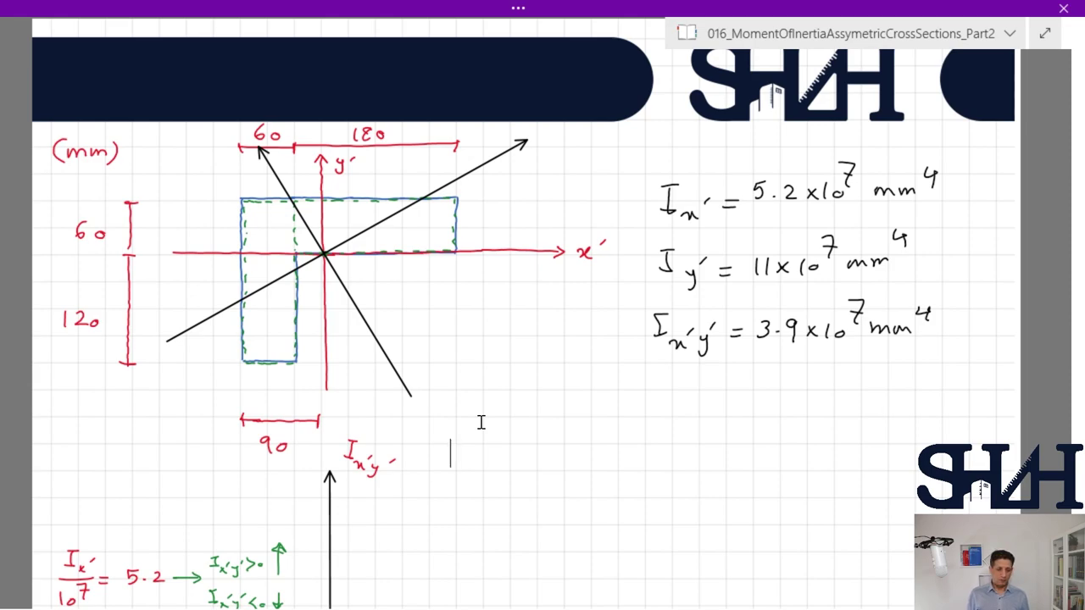
- Mark the circle's lower-right Iy′ point with a curved arrow up toward Imax
scroll(480, 422, down, 5)
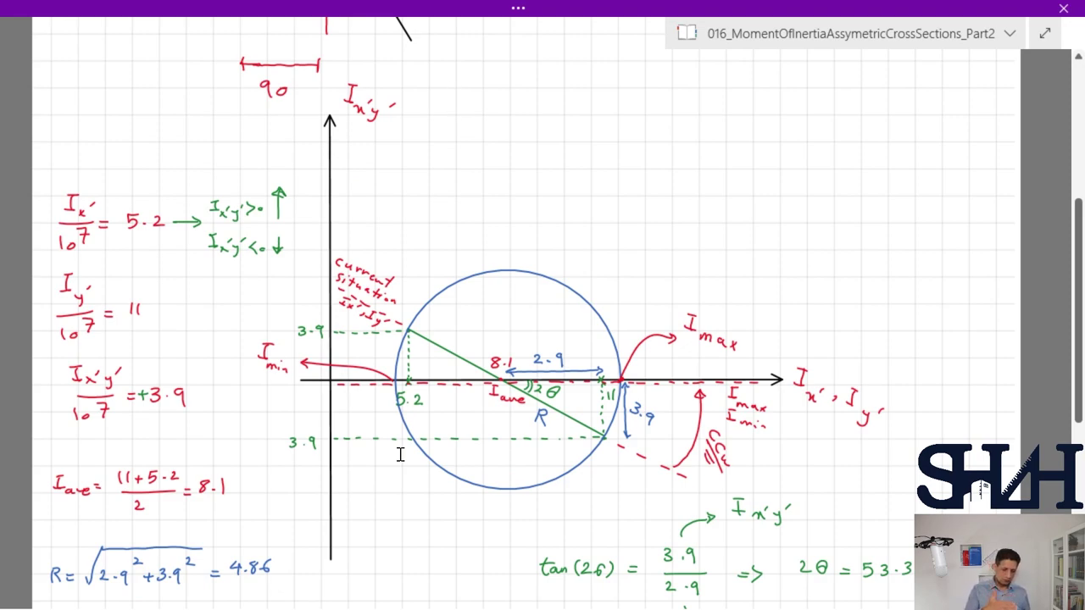
drag(604, 441, 606, 462)
mouse_move(611, 472)
mouse_down()
mouse_move(622, 502)
mouse_move(634, 491)
mouse_up()
mouse_move(659, 456)
mouse_down()
mouse_move(667, 398)
mouse_move(655, 407)
mouse_move(667, 423)
mouse_up()
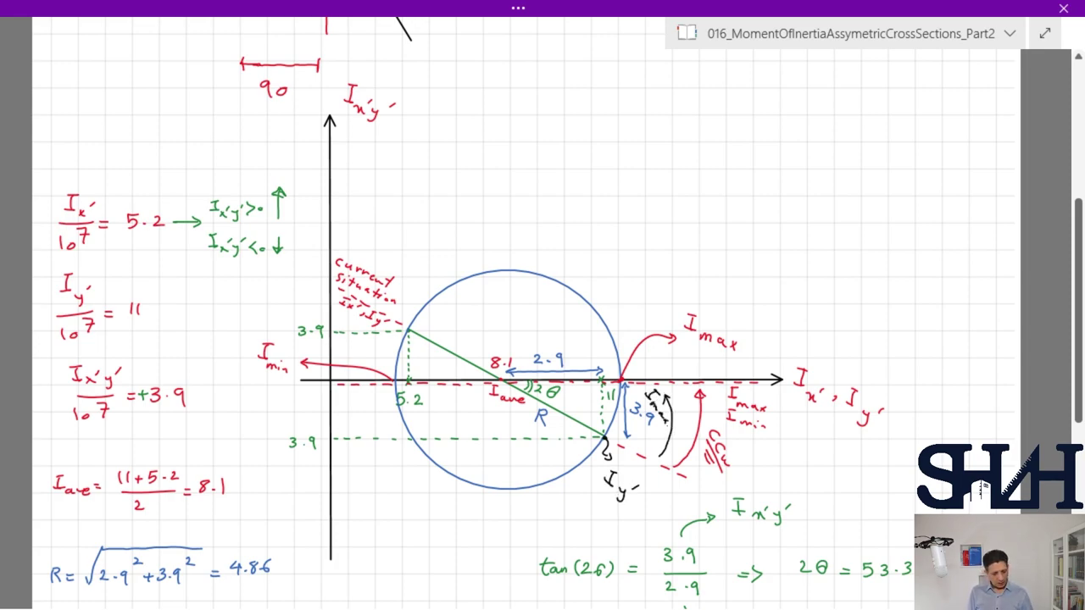
- Label the upper-left point Ix′ and draw a curved arrow rotating it toward Imin
drag(411, 328, 432, 319)
mouse_move(450, 311)
mouse_down()
mouse_move(452, 323)
mouse_move(457, 310)
mouse_up()
drag(459, 318, 464, 322)
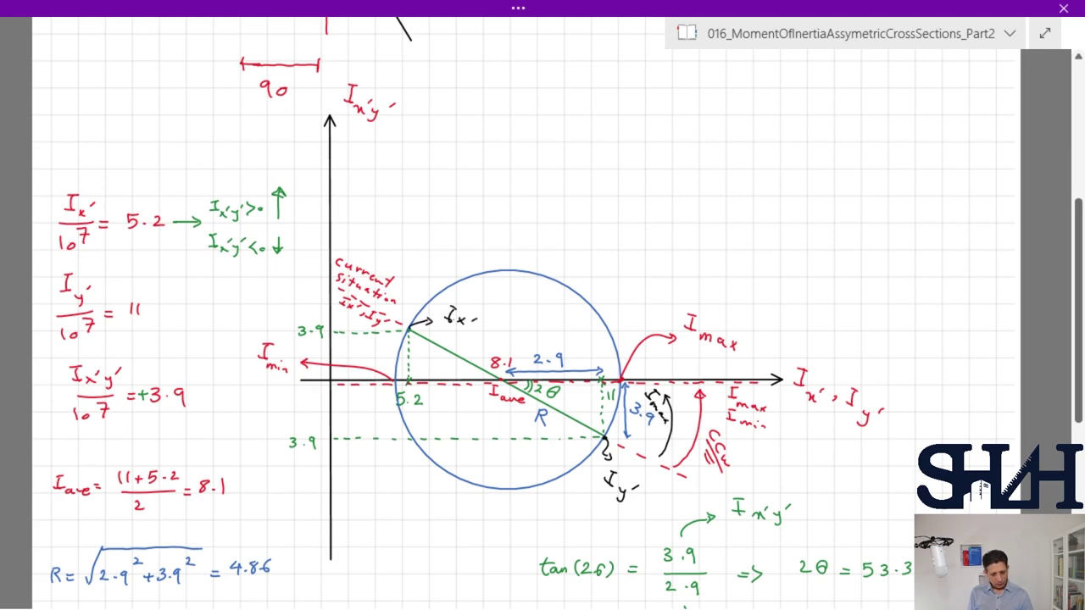
drag(399, 333, 386, 377)
mouse_move(381, 366)
mouse_down()
mouse_move(392, 368)
mouse_move(366, 356)
mouse_move(373, 362)
mouse_up()
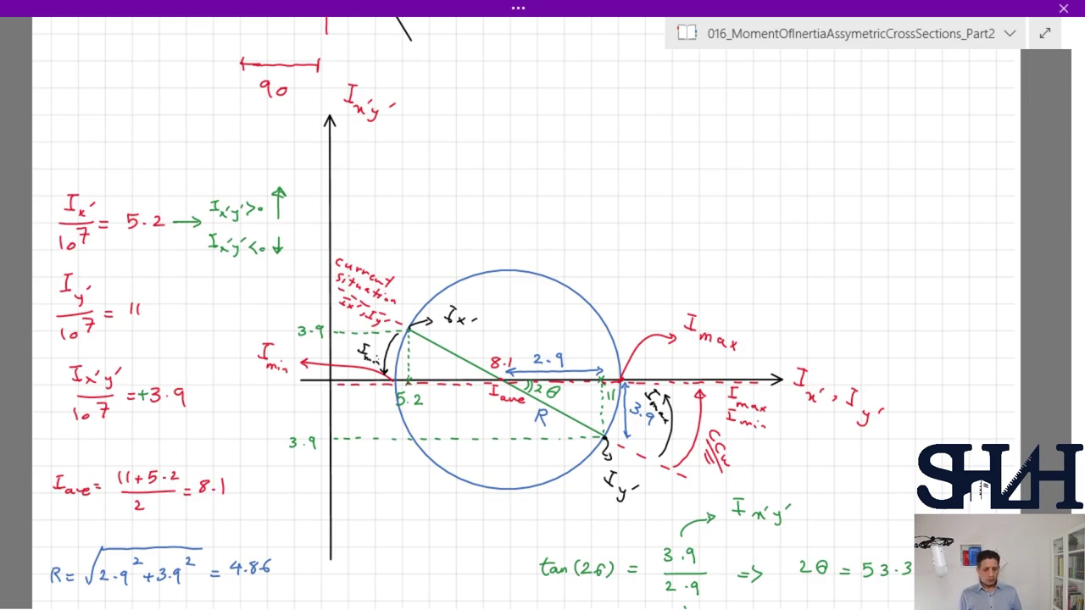
scroll(526, 313, up, 5)
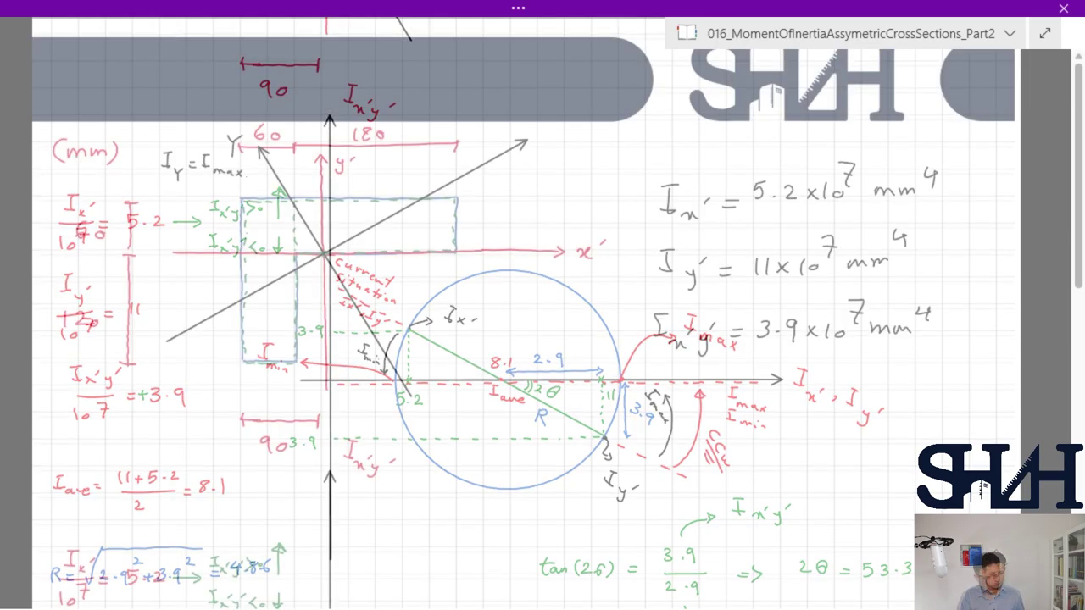
- Label the rotated axis X (Imin) and draw a 26.7° arc between x′ and X
drag(539, 130, 551, 145)
mouse_move(550, 131)
mouse_down()
mouse_move(541, 171)
mouse_move(572, 170)
mouse_up()
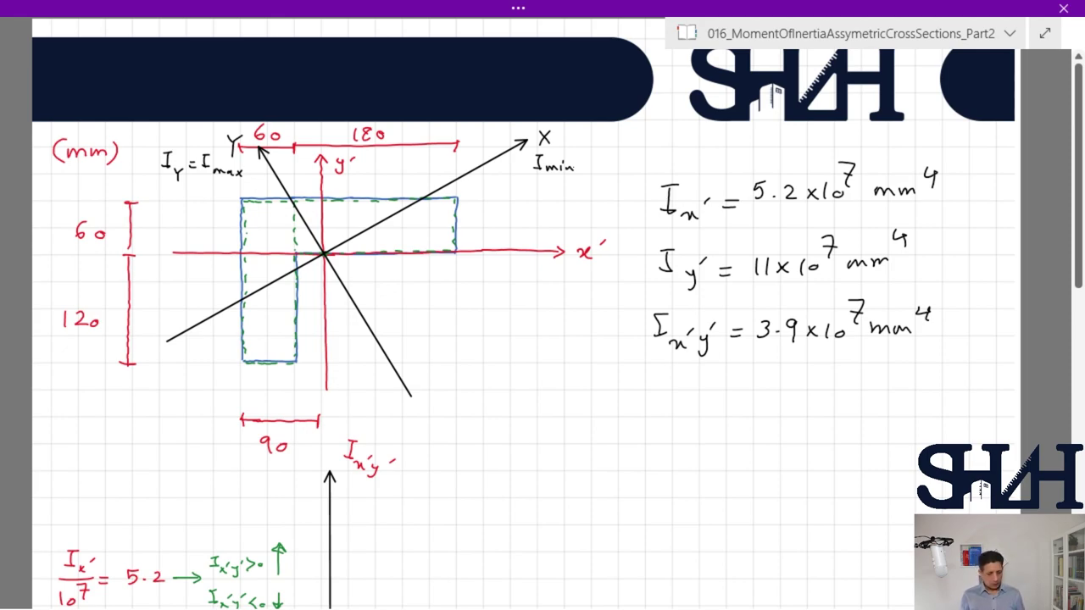
mouse_move(516, 242)
mouse_down()
mouse_move(523, 248)
mouse_move(487, 173)
mouse_up()
mouse_move(507, 178)
mouse_down()
mouse_move(534, 210)
mouse_move(546, 203)
mouse_up()
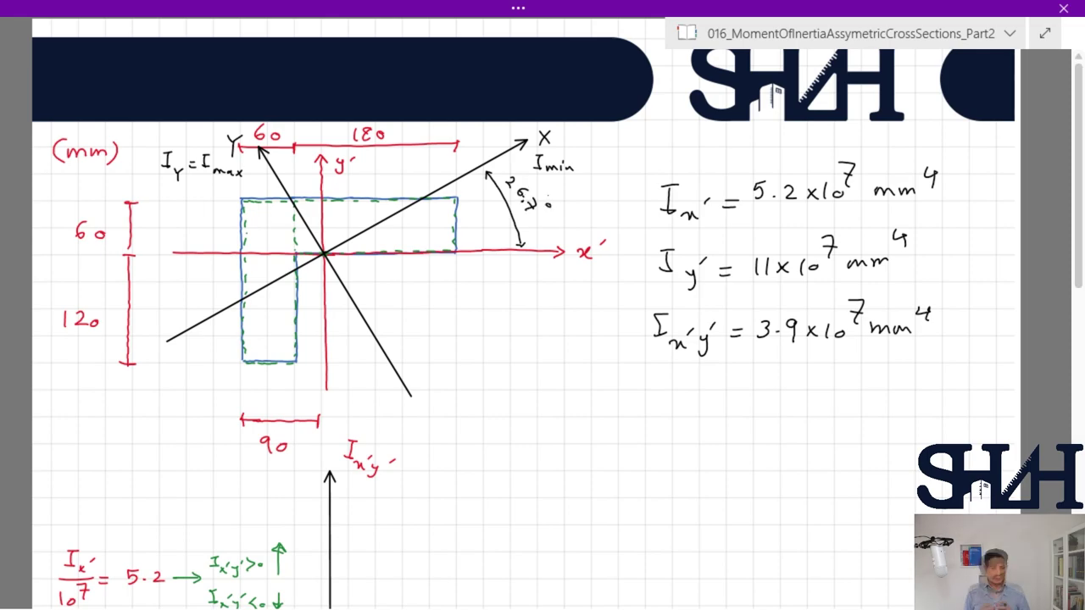